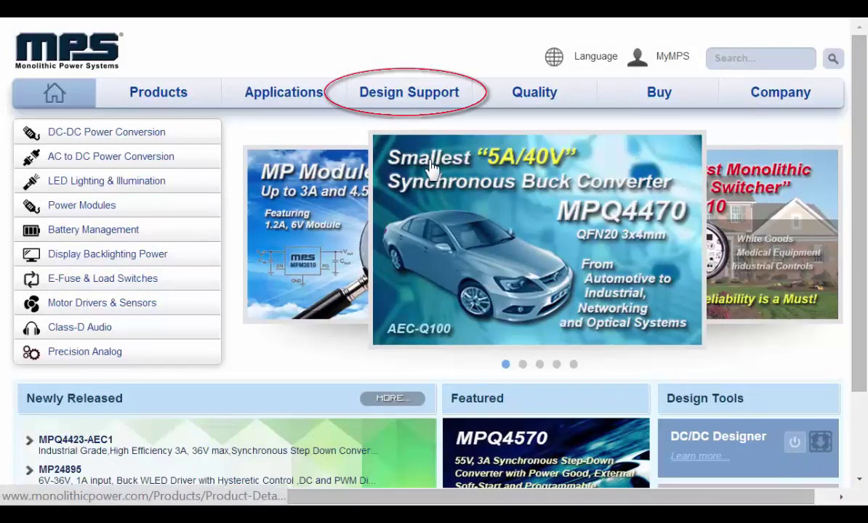
Download the MPSmart installation file from the MPSmart page of the Design Support section.
{"action": "mouse_move", "coordinate": [415, 110]}
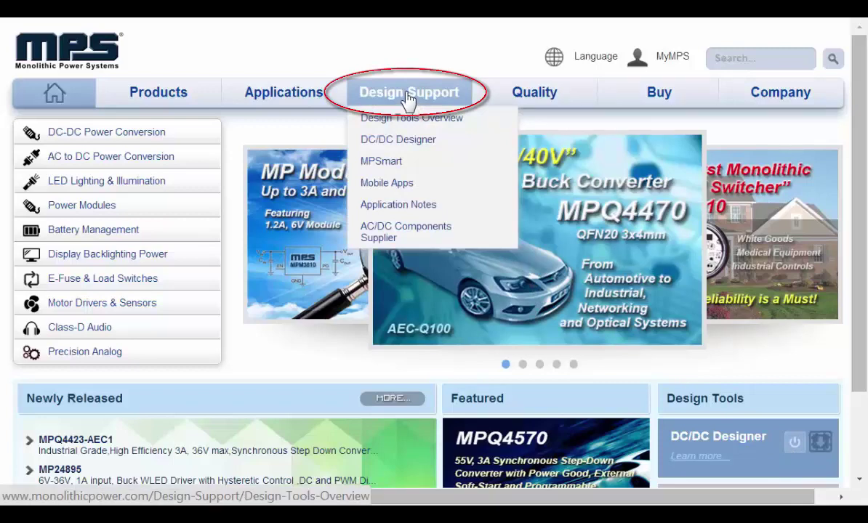
{"action": "left_click", "coordinate": [409, 99]}
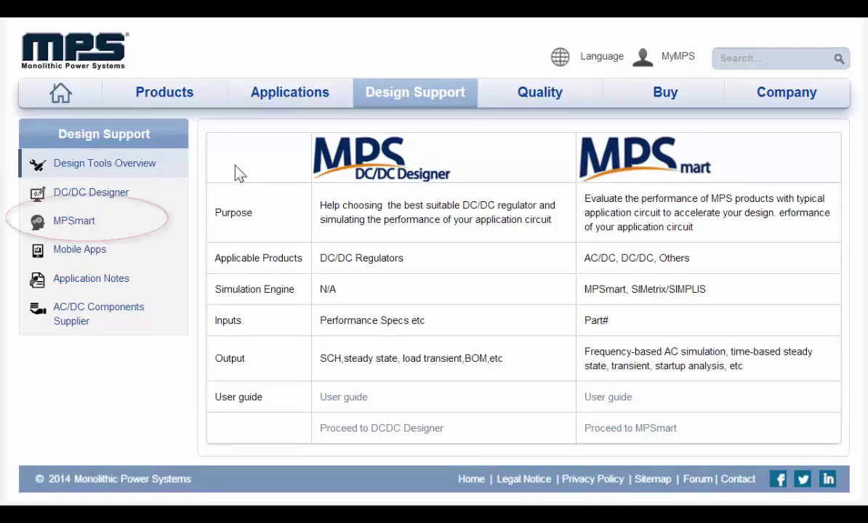
{"action": "left_click", "coordinate": [75, 224]}
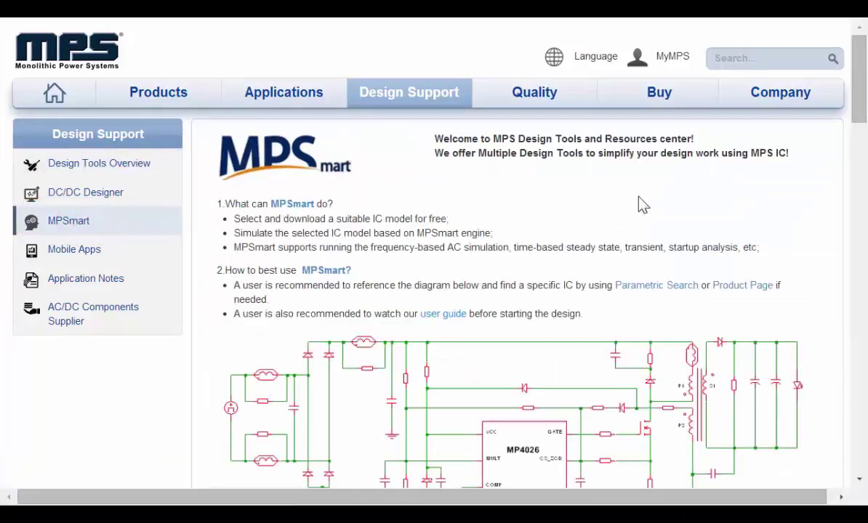
{"action": "scroll", "coordinate": [625, 218], "scroll_direction": "down", "scroll_amount": 5}
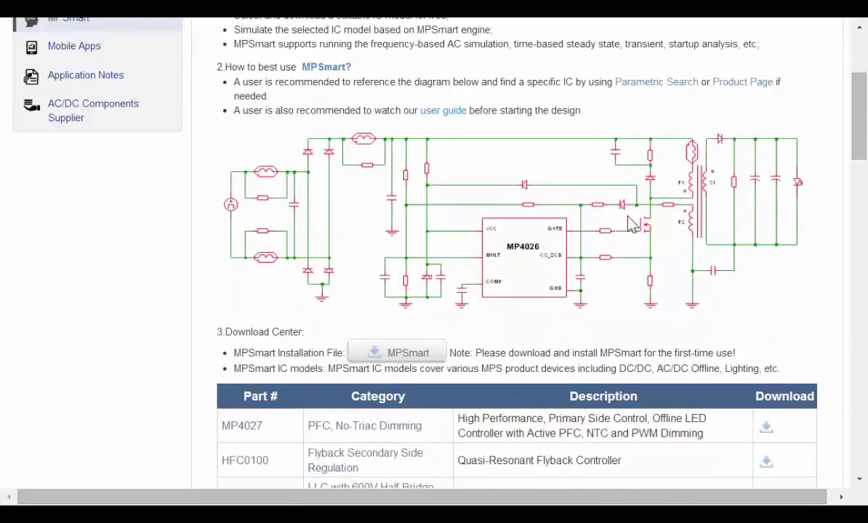
{"action": "left_click", "coordinate": [404, 354]}
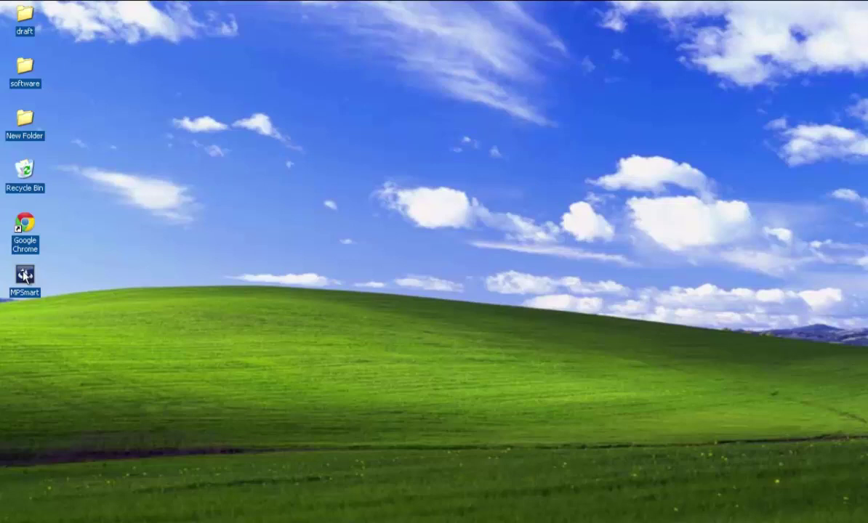
Run the MPSmart.exe installer from the desktop and accept the license agreement.
{"action": "double_click", "coordinate": [25, 275]}
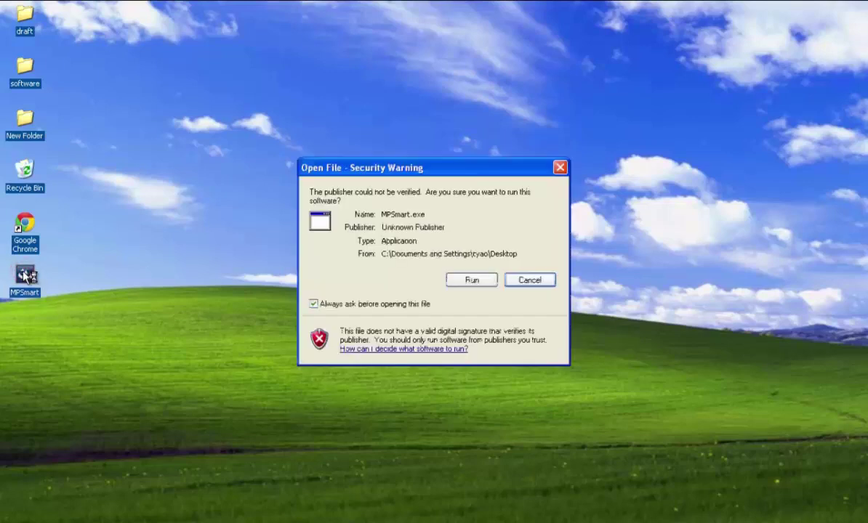
{"action": "left_click", "coordinate": [472, 282]}
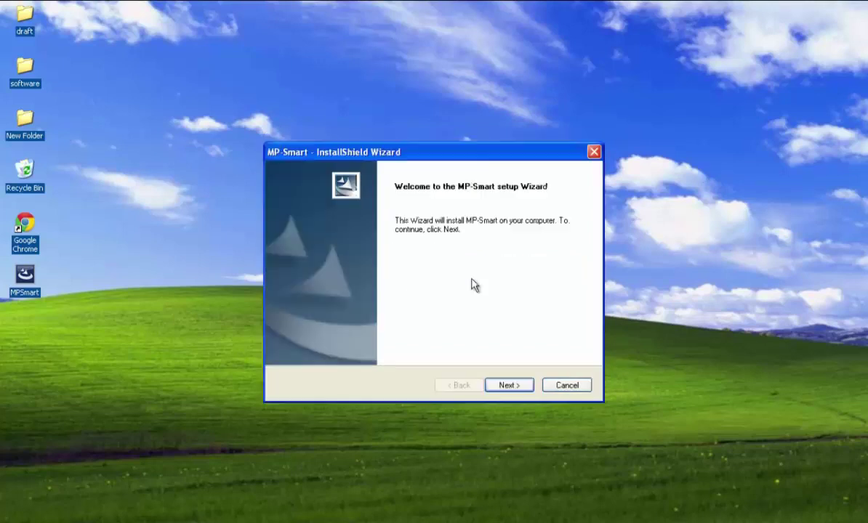
{"action": "left_click", "coordinate": [506, 385]}
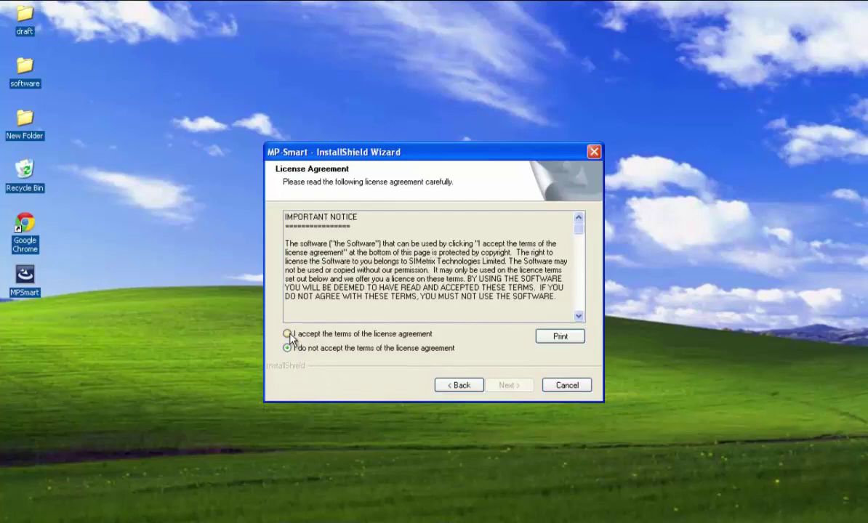
{"action": "left_click", "coordinate": [288, 334]}
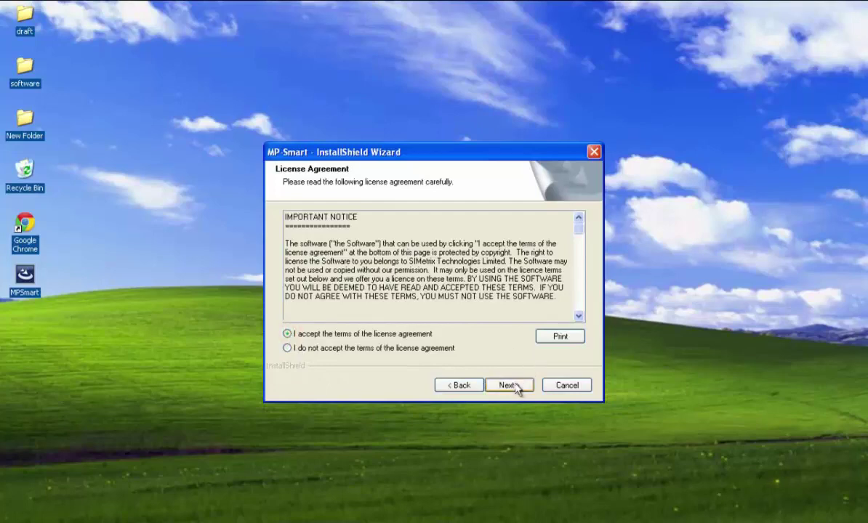
{"action": "left_click", "coordinate": [515, 387]}
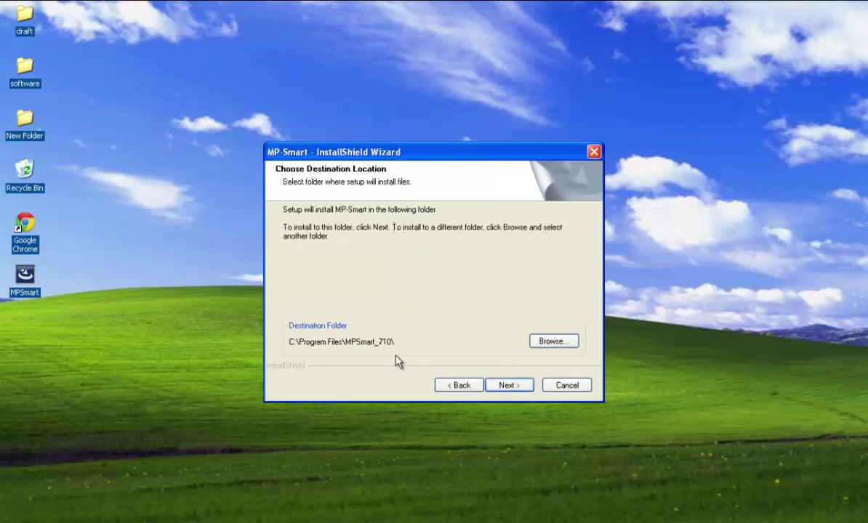
Install MP-Smart into C:\Program Files\MPSmart_710 and finish the setup wizard.
{"action": "left_click", "coordinate": [553, 342]}
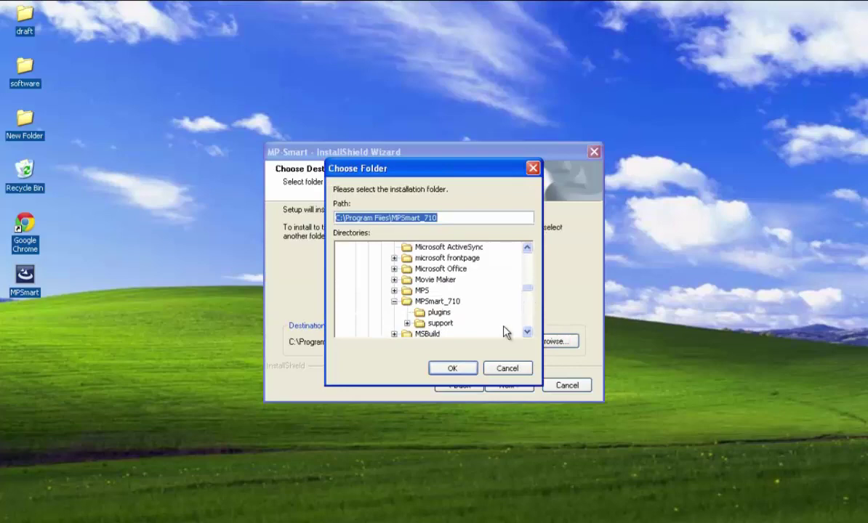
{"action": "left_click", "coordinate": [470, 372]}
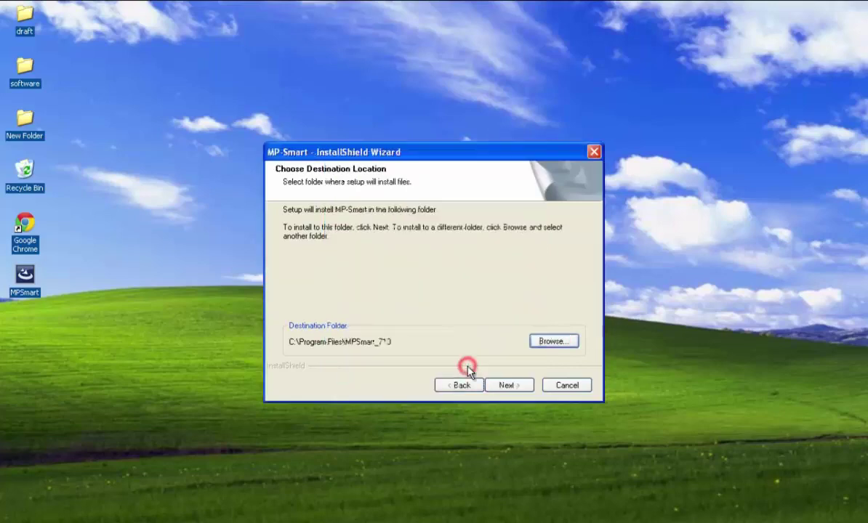
{"action": "left_click", "coordinate": [510, 388]}
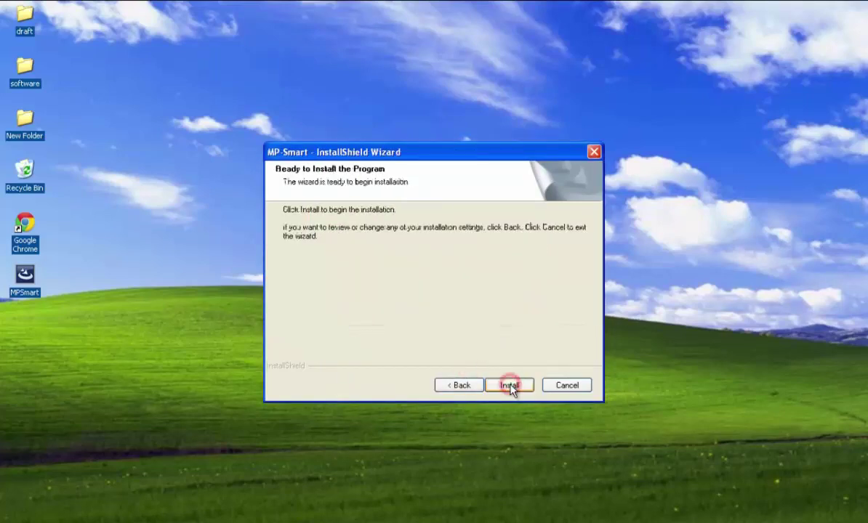
{"action": "left_click", "coordinate": [510, 386]}
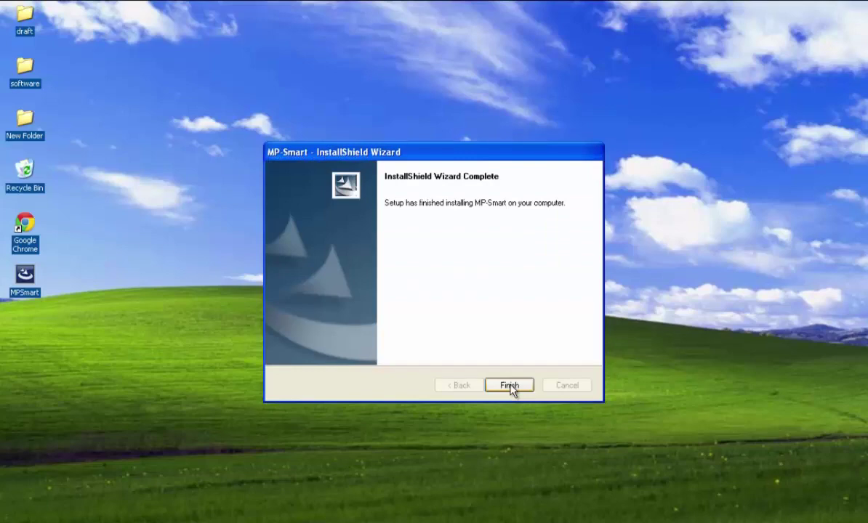
{"action": "left_click", "coordinate": [510, 386]}
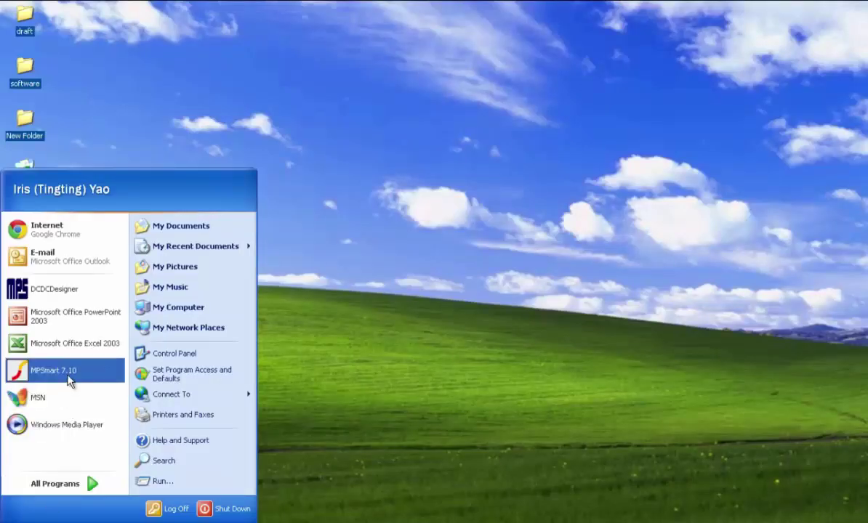
Launch MPSmart 7.10, have the example files installed to the personal folder, and dismiss the welcome screen.
{"action": "left_click", "coordinate": [69, 379]}
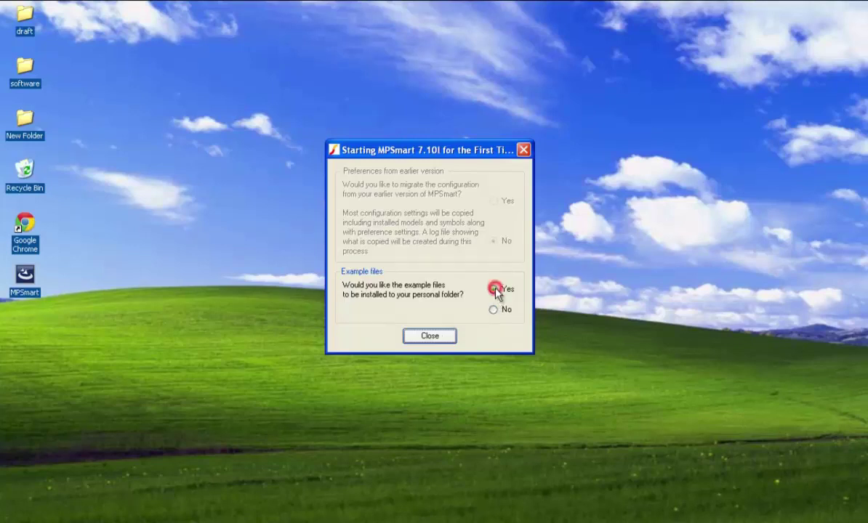
{"action": "left_click", "coordinate": [432, 341]}
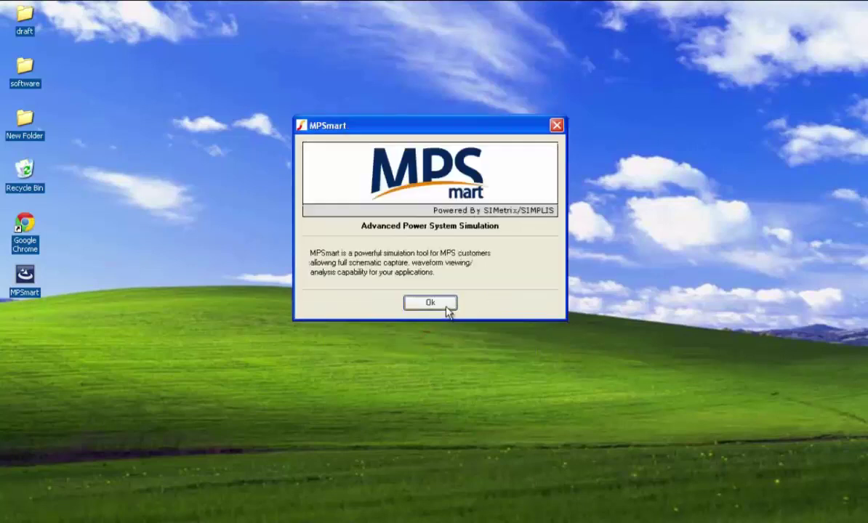
{"action": "left_click", "coordinate": [447, 309]}
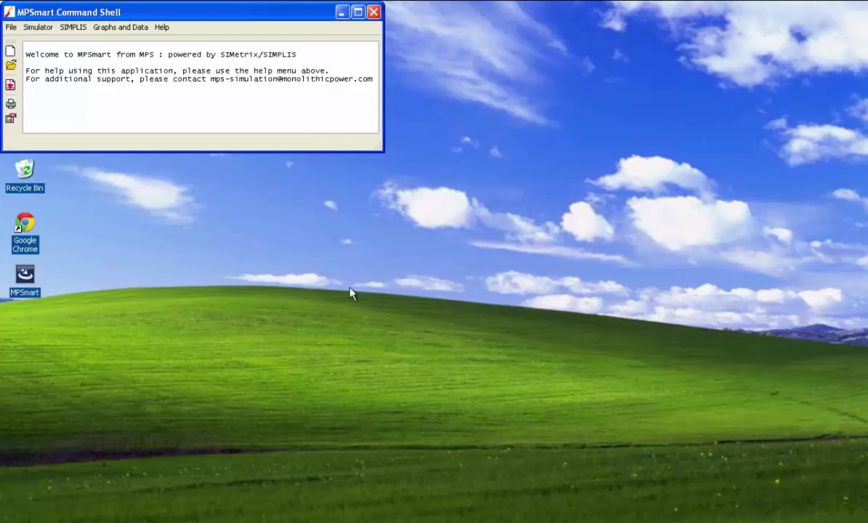
Open the schematic "MP1494_2V 16A 500kHz sync step down converter_load transient" from Examples-71\SIMPLIS\MPS\MP1494.
{"action": "left_click", "coordinate": [11, 27]}
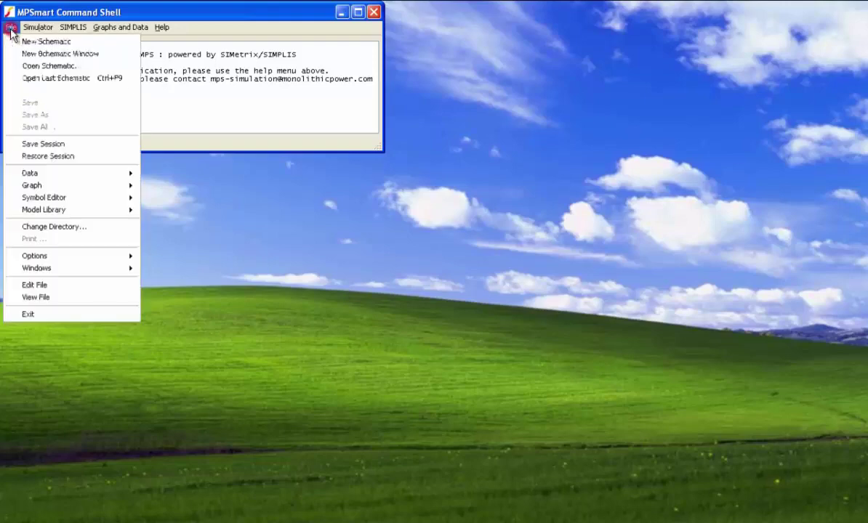
{"action": "left_click", "coordinate": [44, 66]}
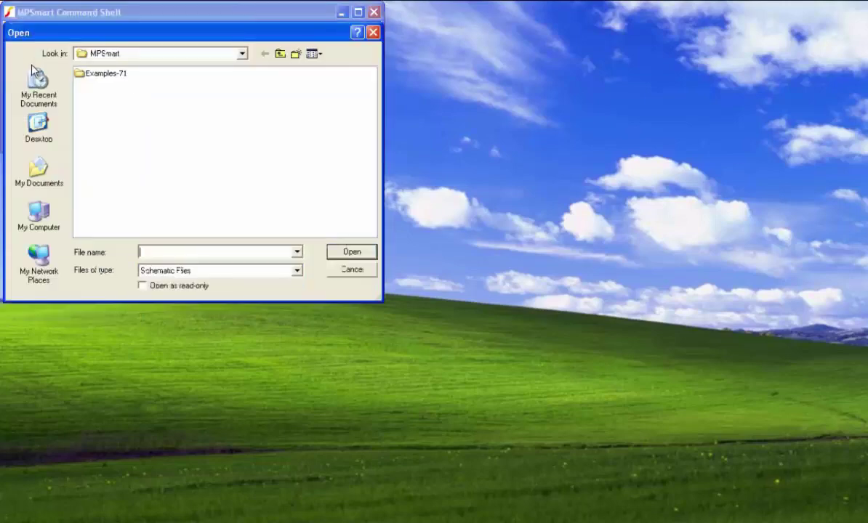
{"action": "double_click", "coordinate": [125, 74]}
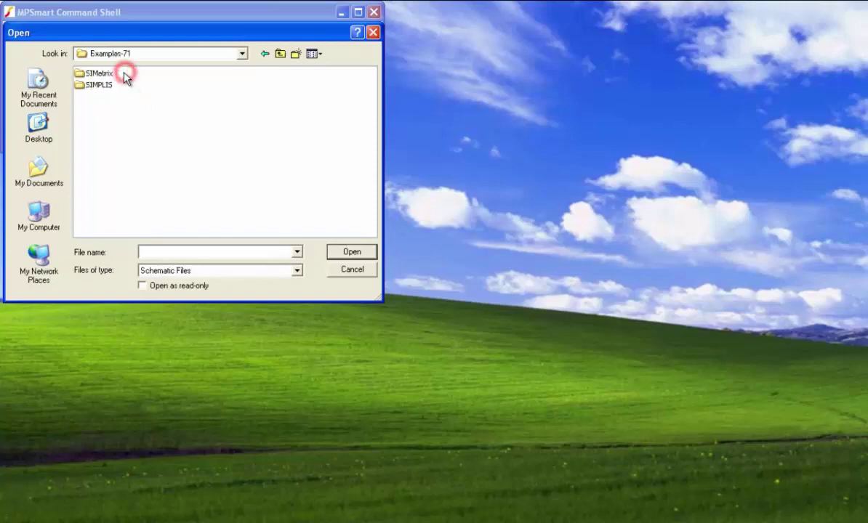
{"action": "double_click", "coordinate": [104, 85]}
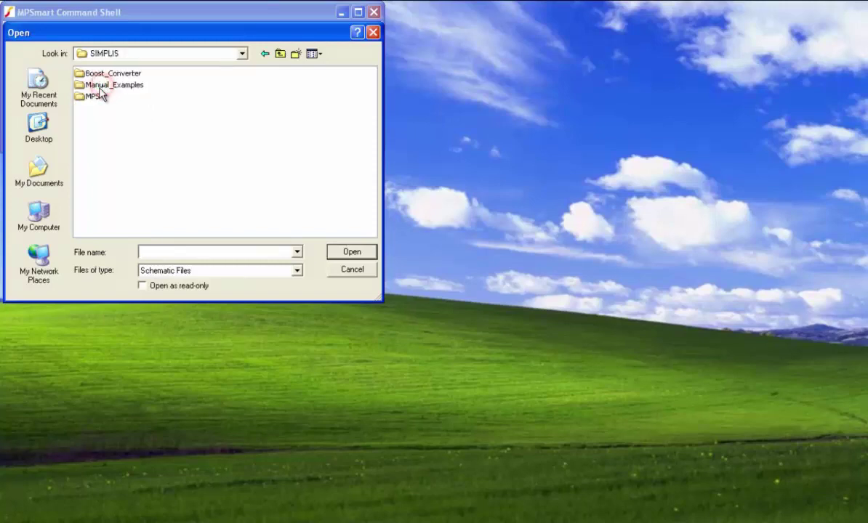
{"action": "double_click", "coordinate": [87, 97]}
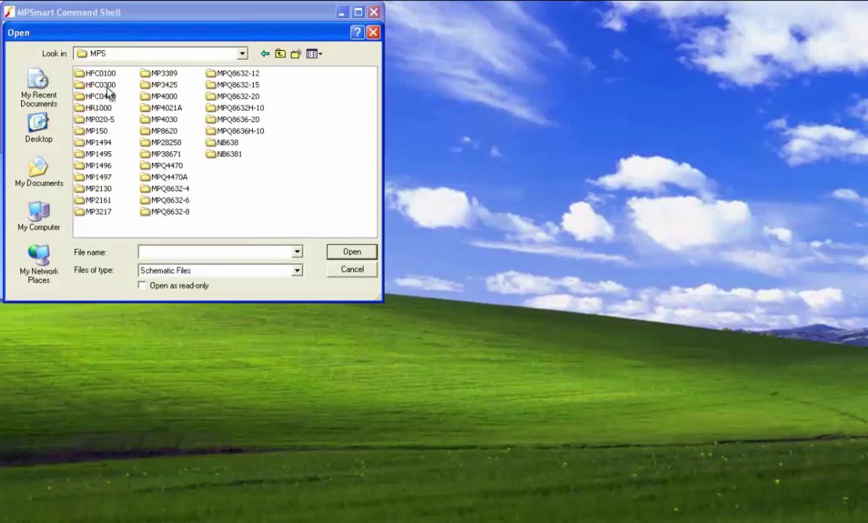
{"action": "double_click", "coordinate": [98, 143]}
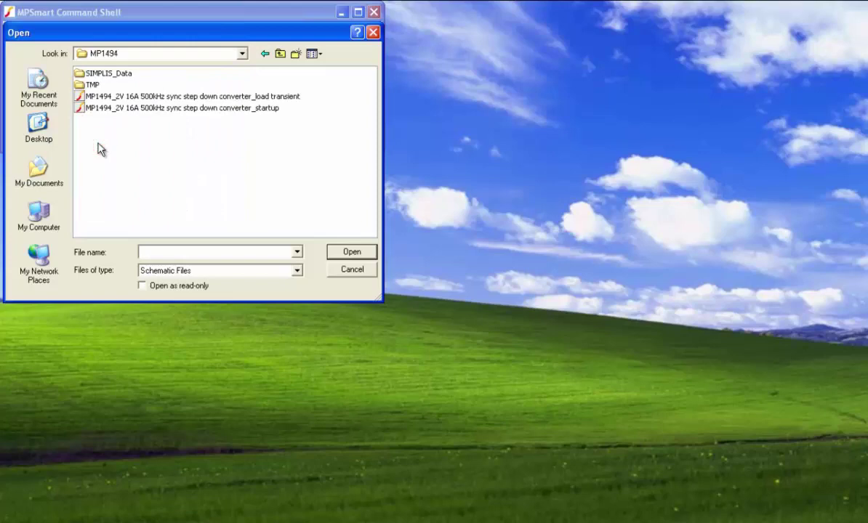
{"action": "left_click", "coordinate": [195, 96]}
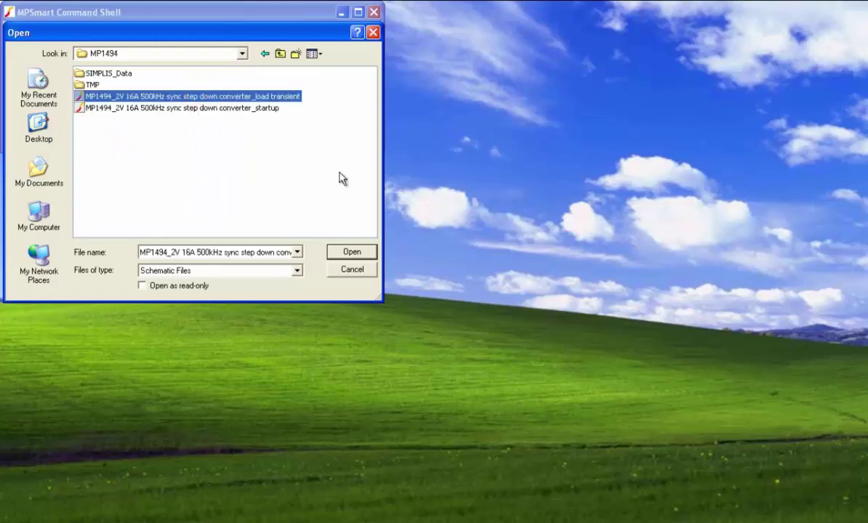
{"action": "left_click", "coordinate": [361, 253]}
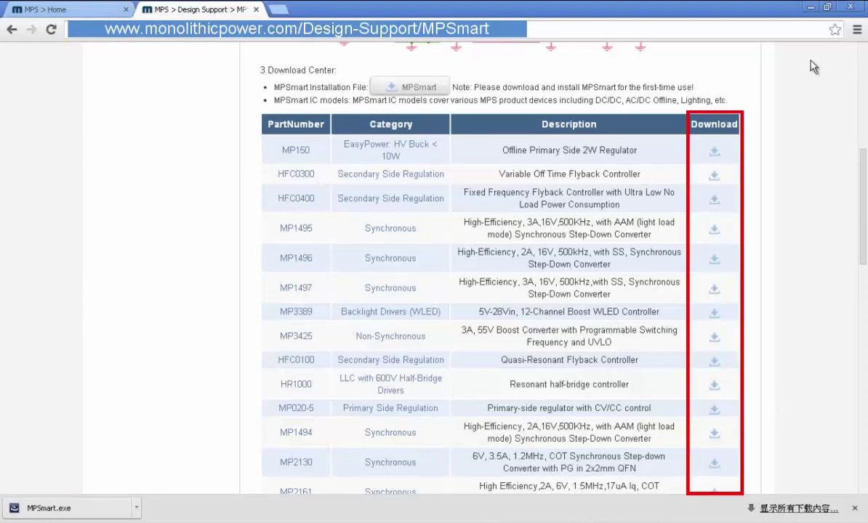
Switch from the browser to the MP1494 schematic in MPSmart, open its SIMPLIS analysis settings and review the AC and transient parameters.
{"action": "left_click", "coordinate": [811, 8]}
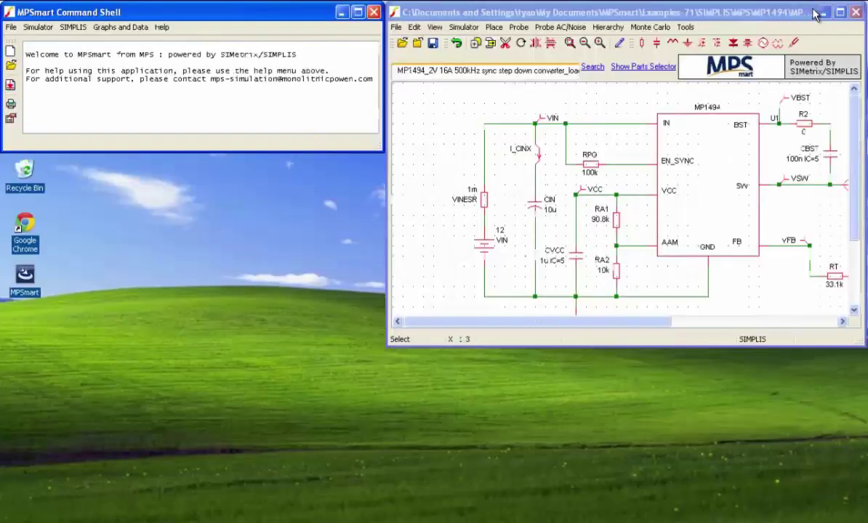
{"action": "left_click", "coordinate": [463, 27]}
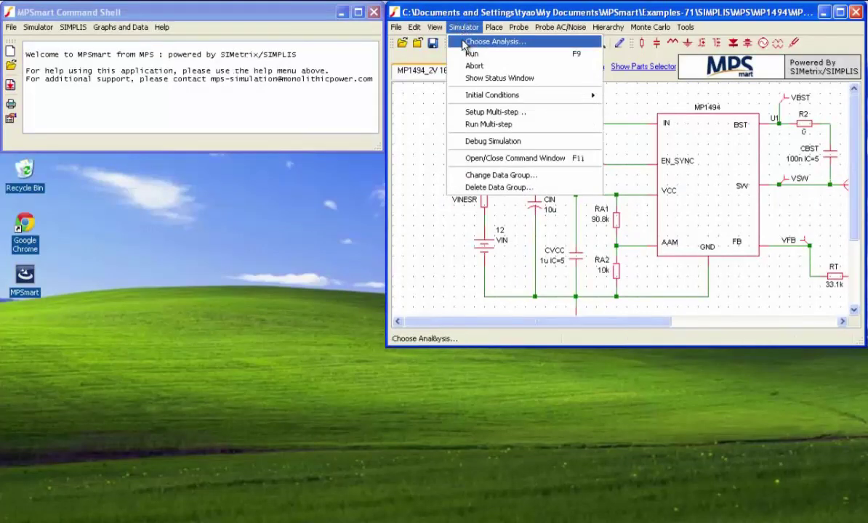
{"action": "left_click", "coordinate": [465, 43]}
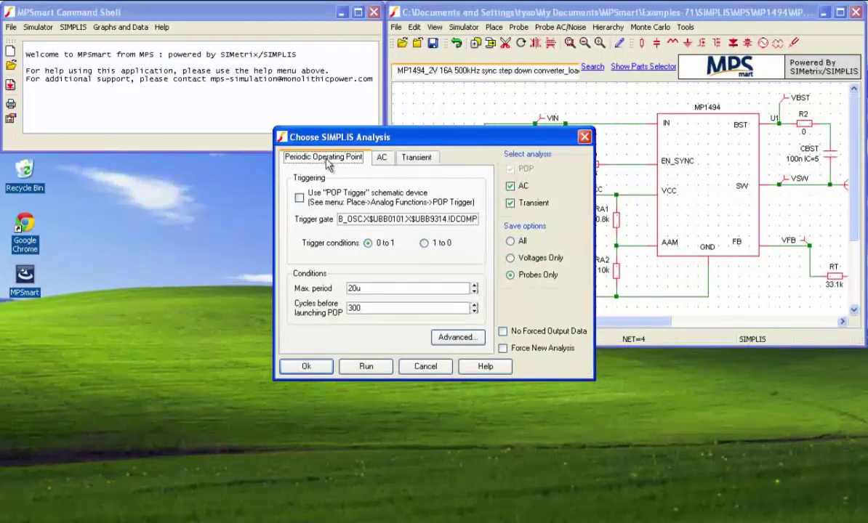
{"action": "left_click", "coordinate": [386, 159]}
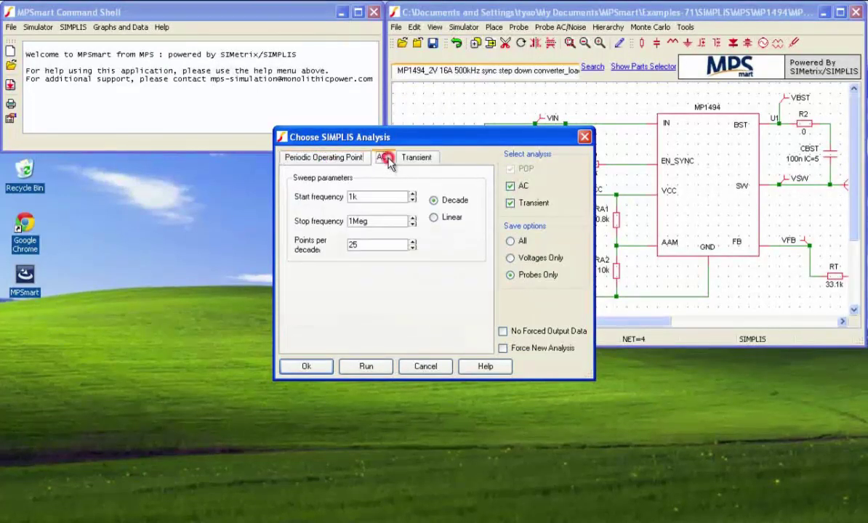
{"action": "left_click", "coordinate": [424, 166]}
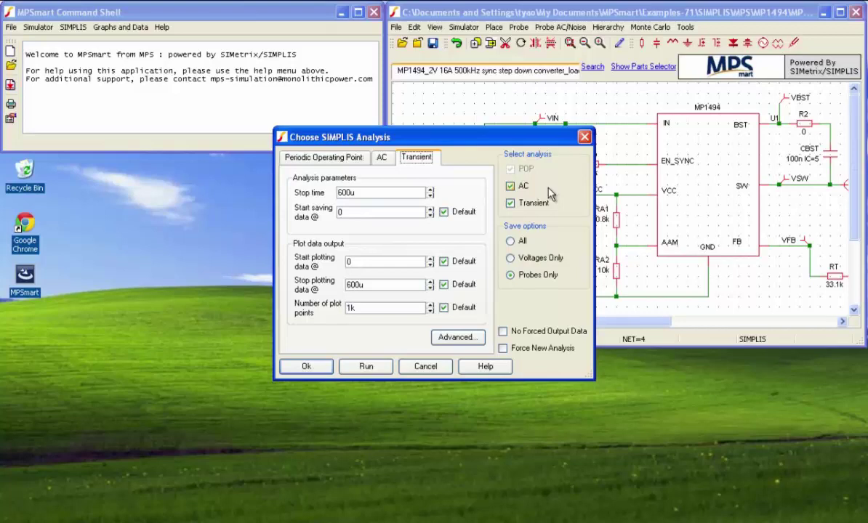
Disable the AC and Transient analyses, enable only POP, and go through its maximum period and cycles before launching POP.
{"action": "left_click", "coordinate": [510, 186]}
{"action": "left_click", "coordinate": [511, 204]}
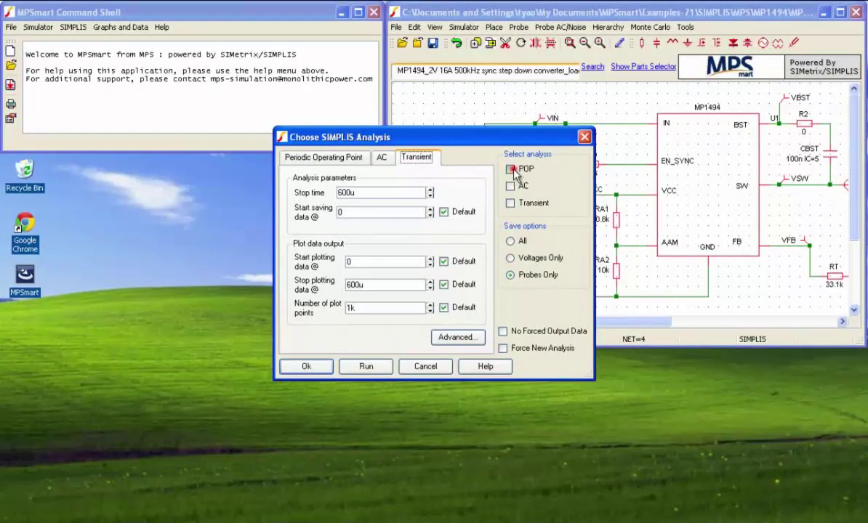
{"action": "left_click", "coordinate": [511, 171]}
{"action": "left_click", "coordinate": [324, 157]}
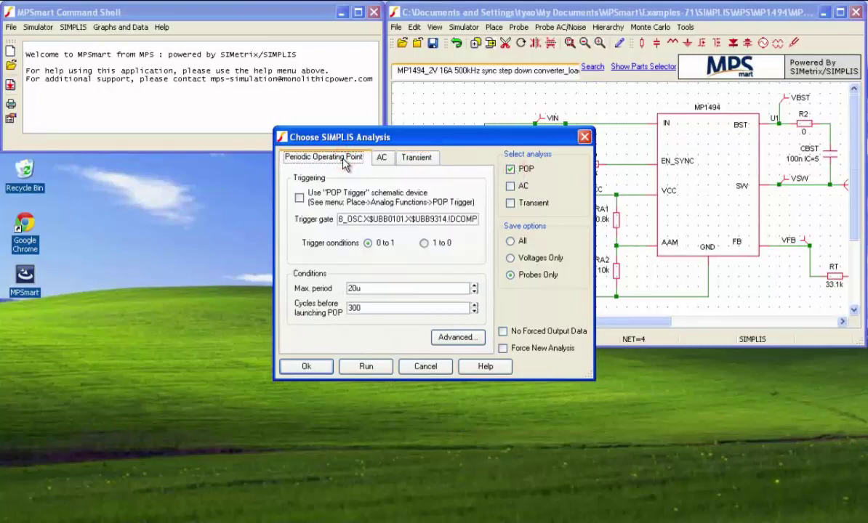
{"action": "left_click", "coordinate": [394, 286]}
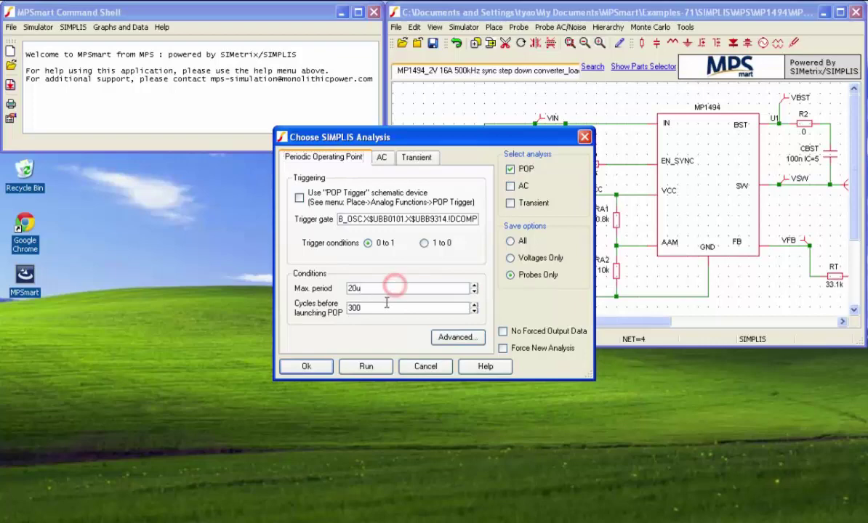
{"action": "left_click", "coordinate": [384, 306]}
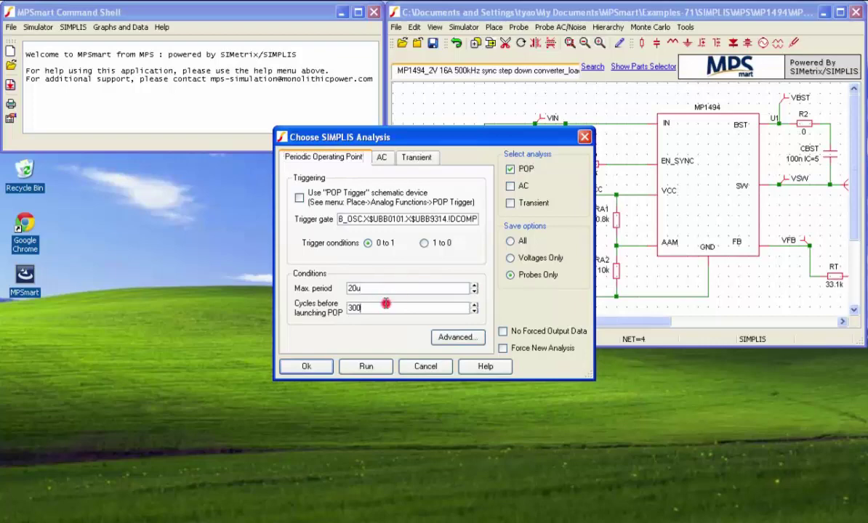
Run the POP analysis and view the resulting VOUT and VSW waveform graphs.
{"action": "left_click", "coordinate": [365, 364]}
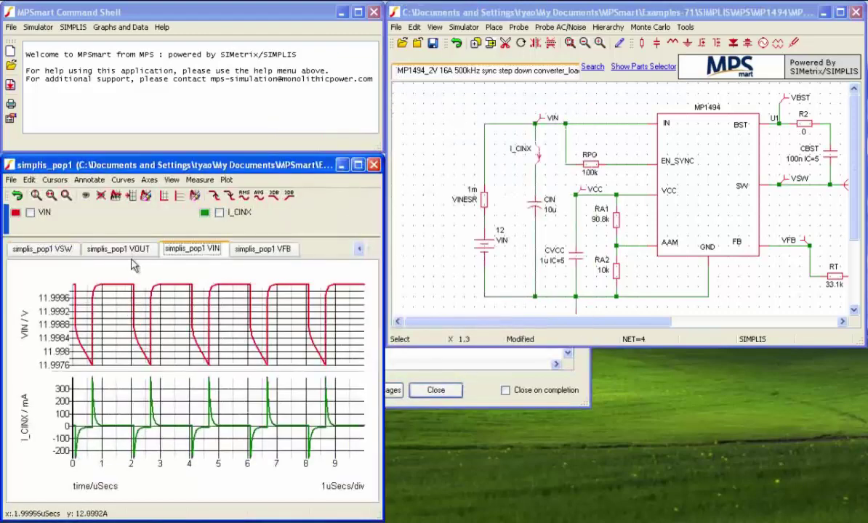
{"action": "left_click", "coordinate": [116, 250]}
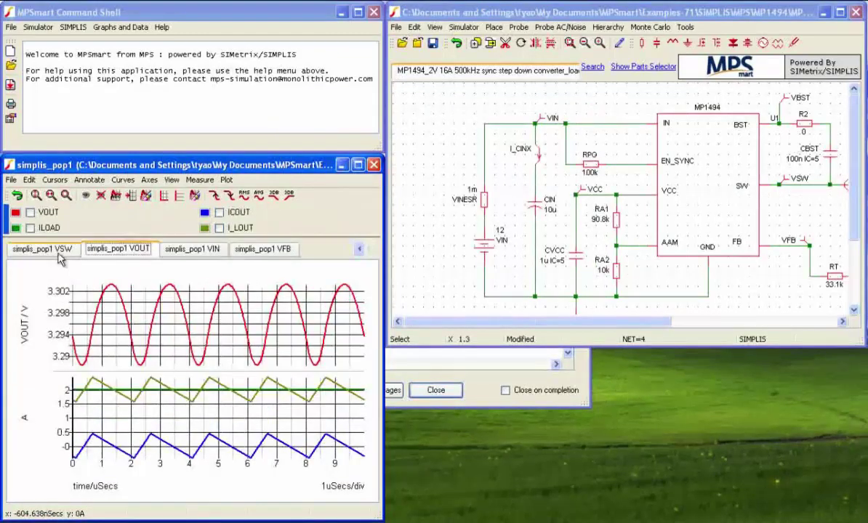
{"action": "left_click", "coordinate": [61, 248]}
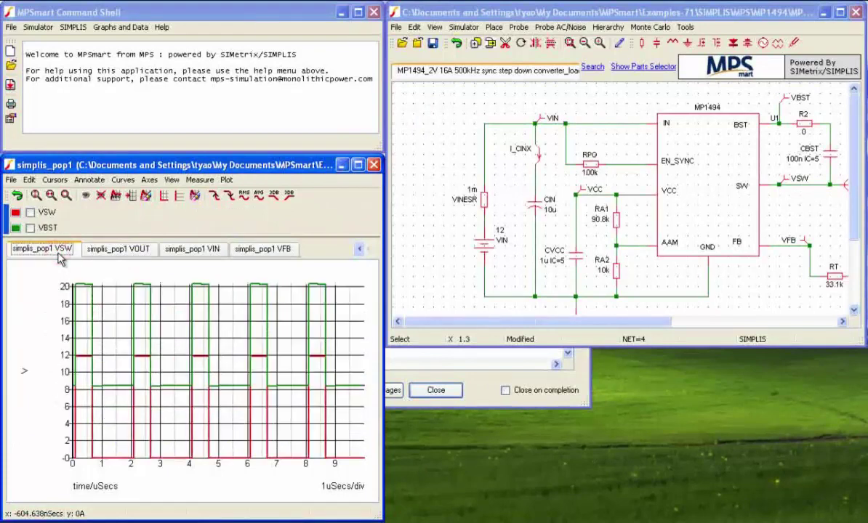
Measure the frequency of the VSW curve in the POP results.
{"action": "left_click", "coordinate": [196, 180]}
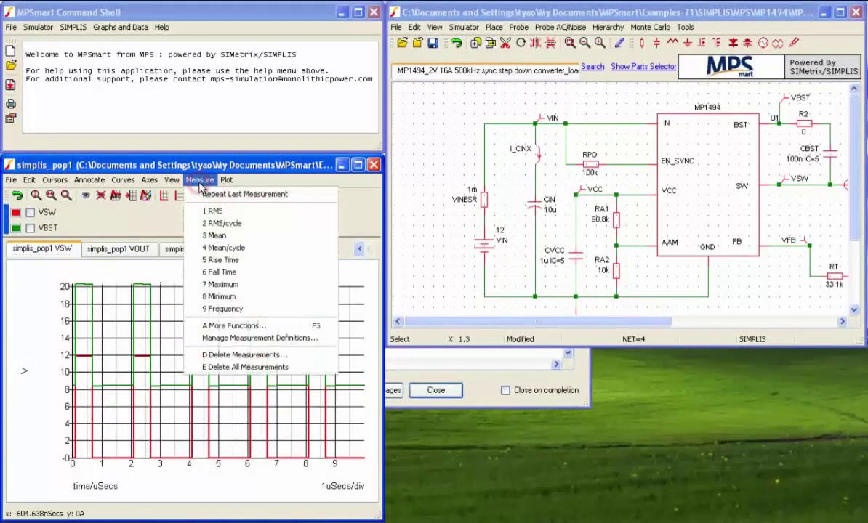
{"action": "left_click", "coordinate": [205, 308]}
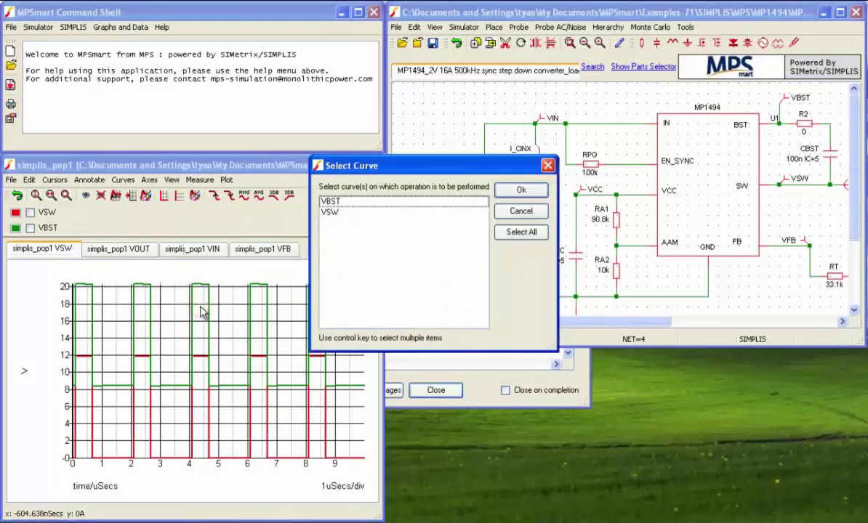
{"action": "left_click", "coordinate": [330, 212]}
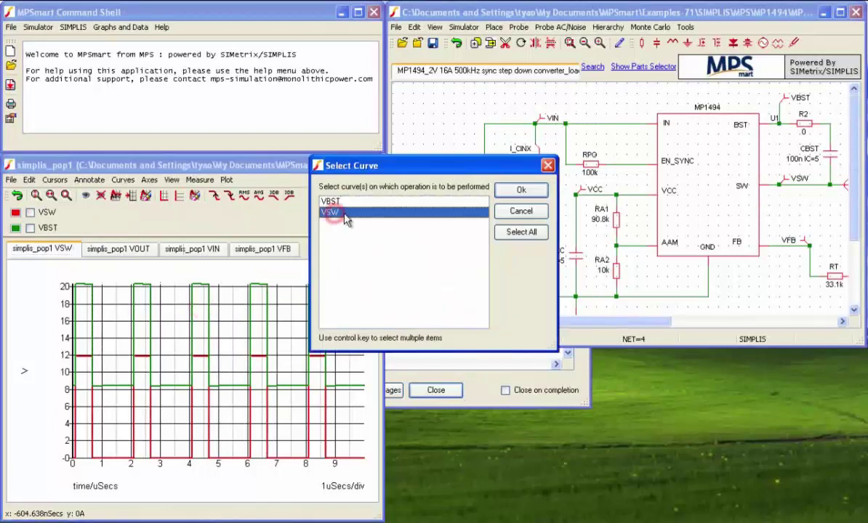
{"action": "left_click", "coordinate": [517, 192]}
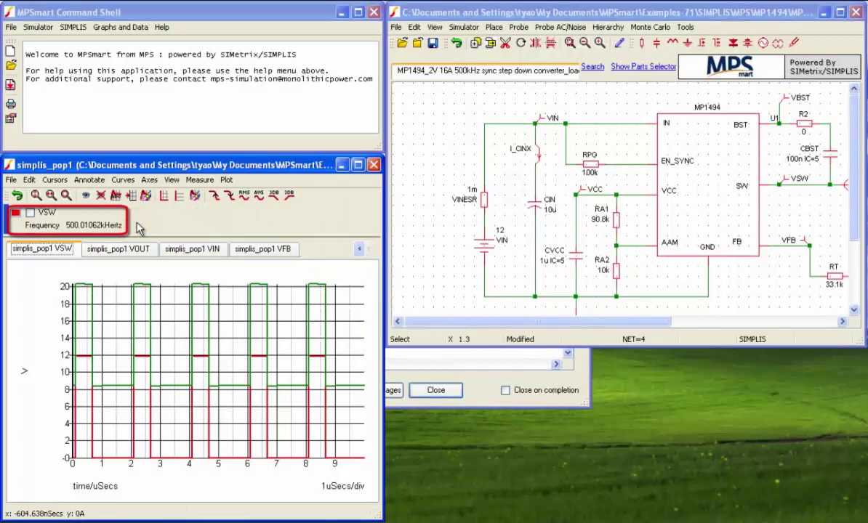
Stack all curves of the VSW graph on separate axes, and close the POP waveform window.
{"action": "left_click", "coordinate": [122, 179]}
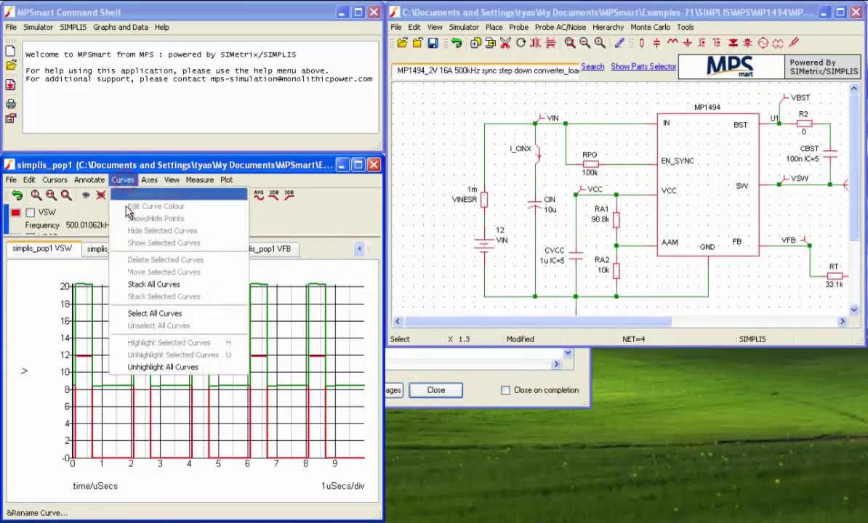
{"action": "left_click", "coordinate": [135, 286]}
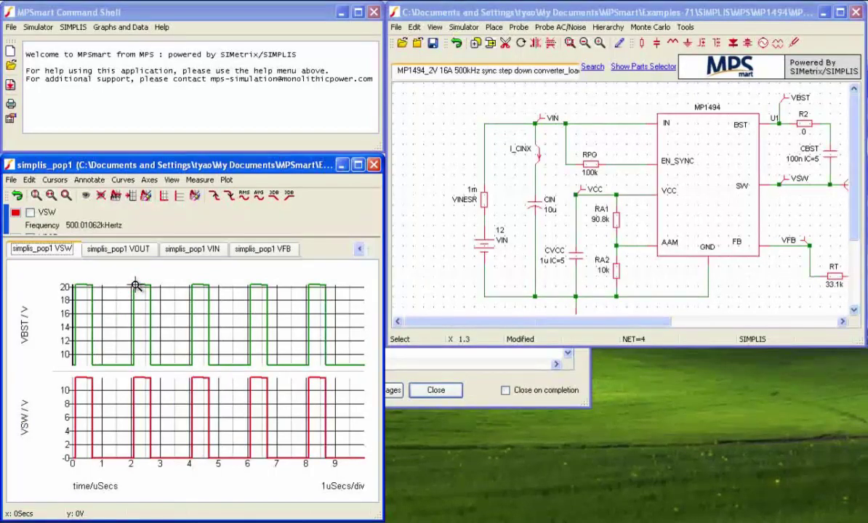
{"action": "left_click", "coordinate": [373, 165]}
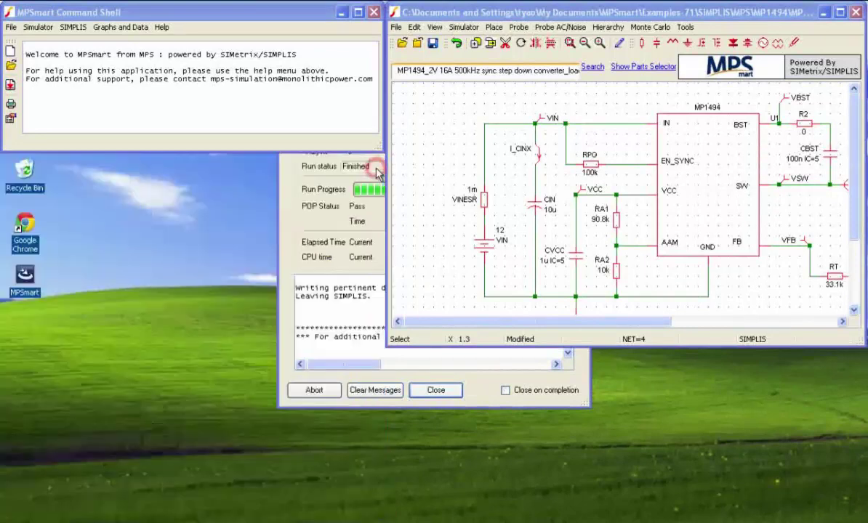
Enable the AC analysis, go through its start frequency, stop frequency and points per decade, run it, and close the resulting graph window.
{"action": "left_click", "coordinate": [465, 28]}
{"action": "left_click", "coordinate": [472, 42]}
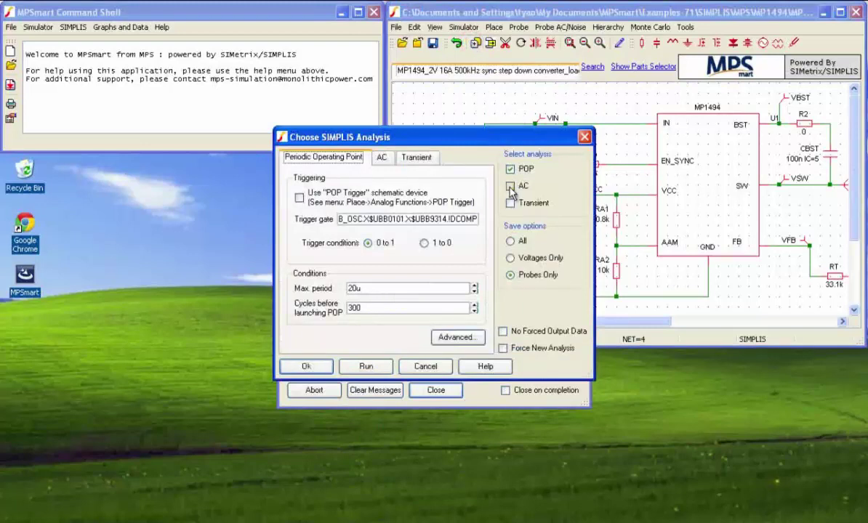
{"action": "left_click", "coordinate": [510, 186]}
{"action": "left_click", "coordinate": [382, 157]}
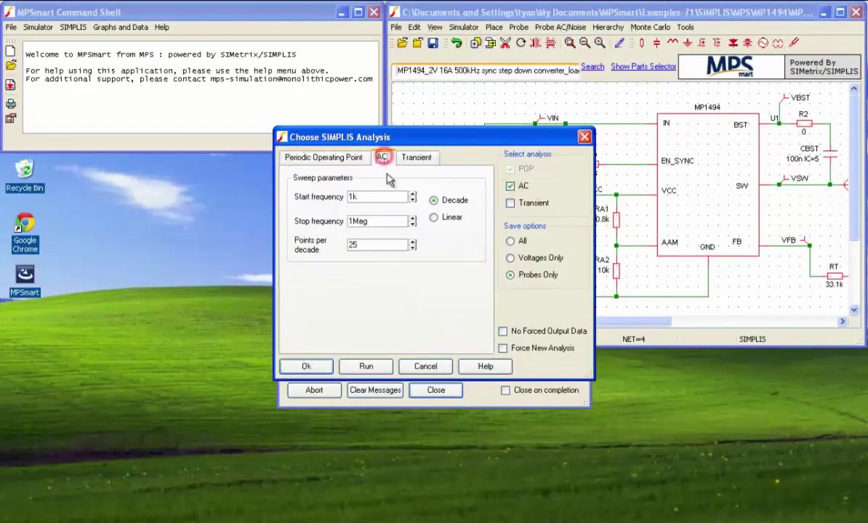
{"action": "left_click", "coordinate": [378, 197]}
{"action": "left_click", "coordinate": [381, 221]}
{"action": "left_click", "coordinate": [373, 245]}
{"action": "left_click", "coordinate": [366, 366]}
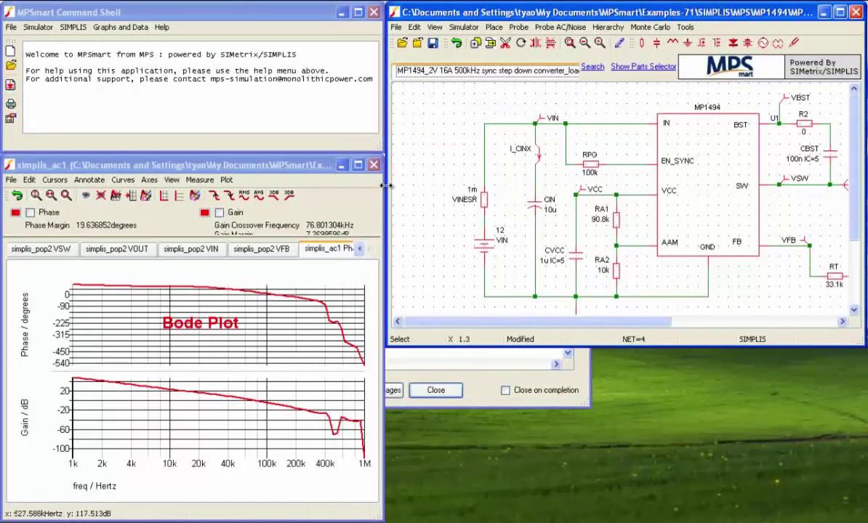
{"action": "left_click", "coordinate": [374, 165]}
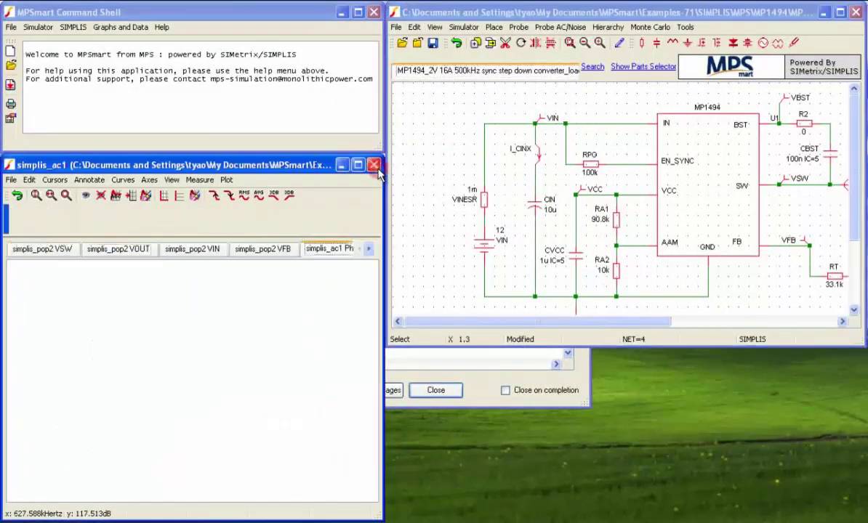
Enable the Transient analysis in addition to AC, go through its stop time and data saving start, and run the simulation.
{"action": "left_click", "coordinate": [463, 29]}
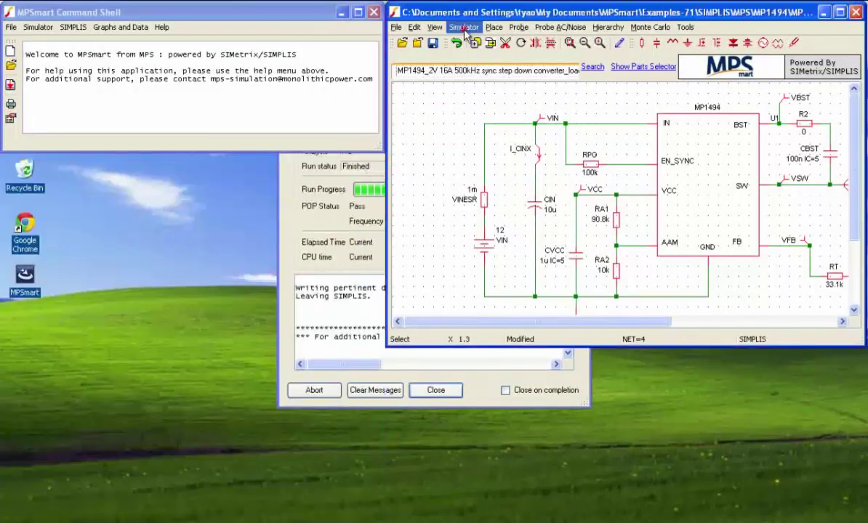
{"action": "left_click", "coordinate": [494, 41]}
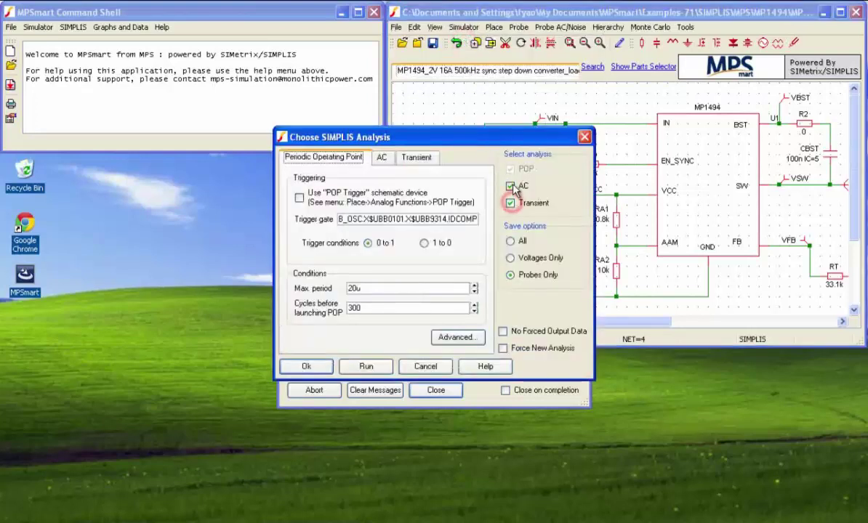
{"action": "left_click", "coordinate": [512, 203]}
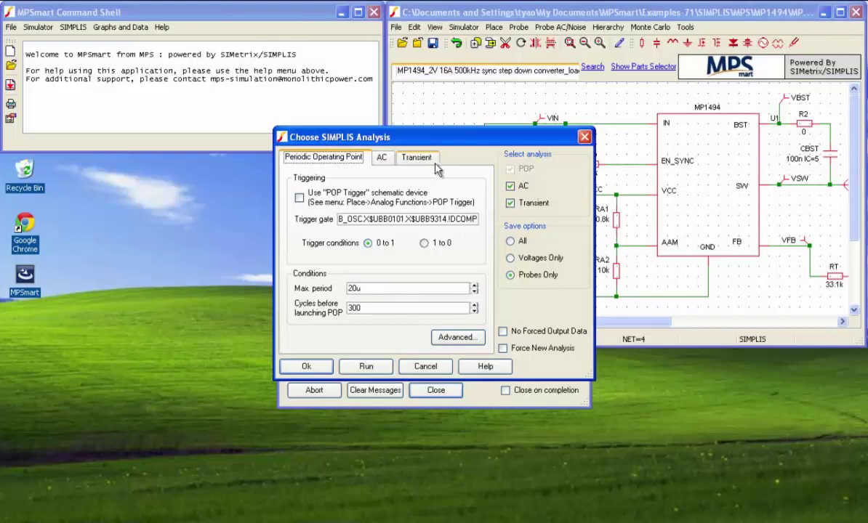
{"action": "left_click", "coordinate": [412, 157]}
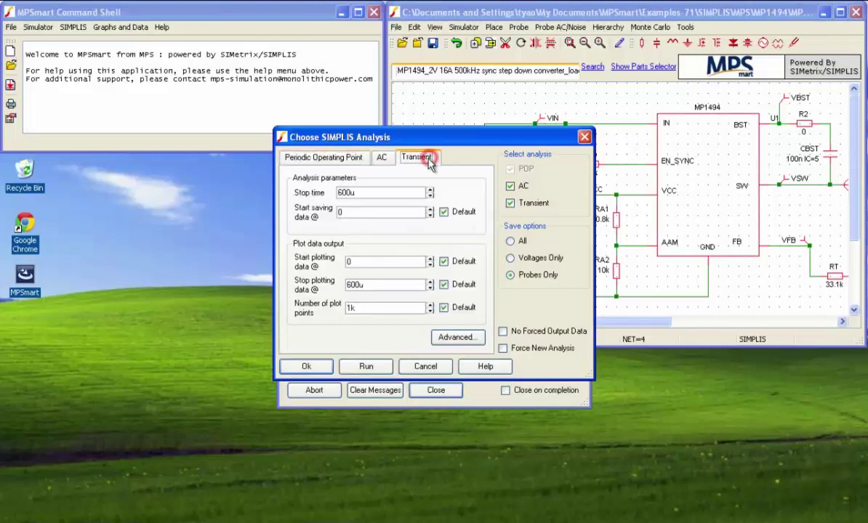
{"action": "left_click", "coordinate": [393, 191]}
{"action": "left_click", "coordinate": [392, 211]}
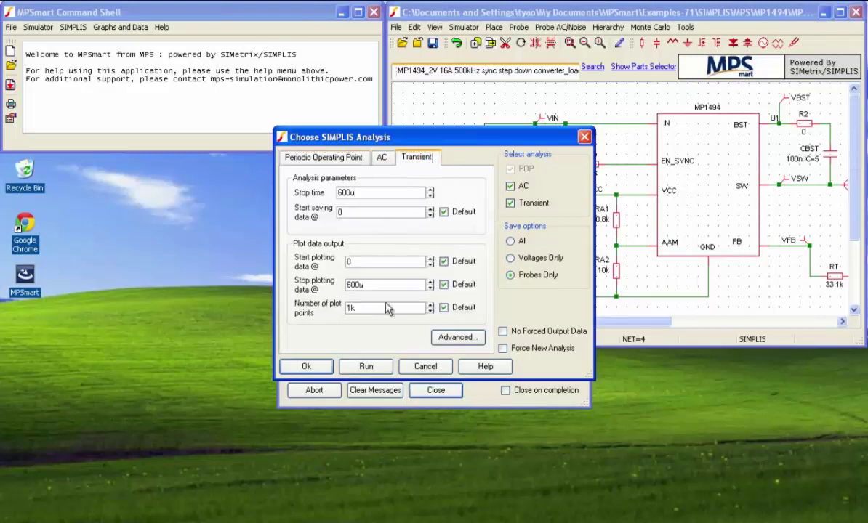
{"action": "left_click", "coordinate": [366, 366]}
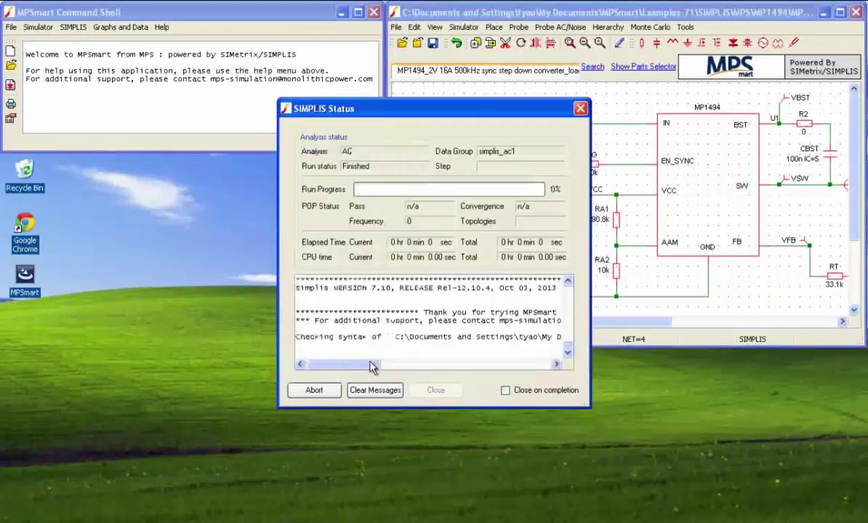